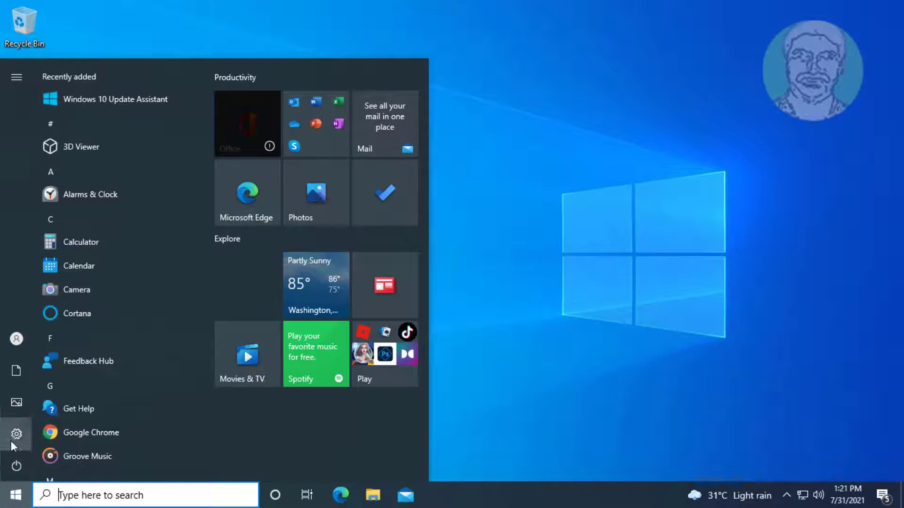
# Open the list of additional troubleshooters in the Update & Security settings.
pyautogui.click(15, 430)
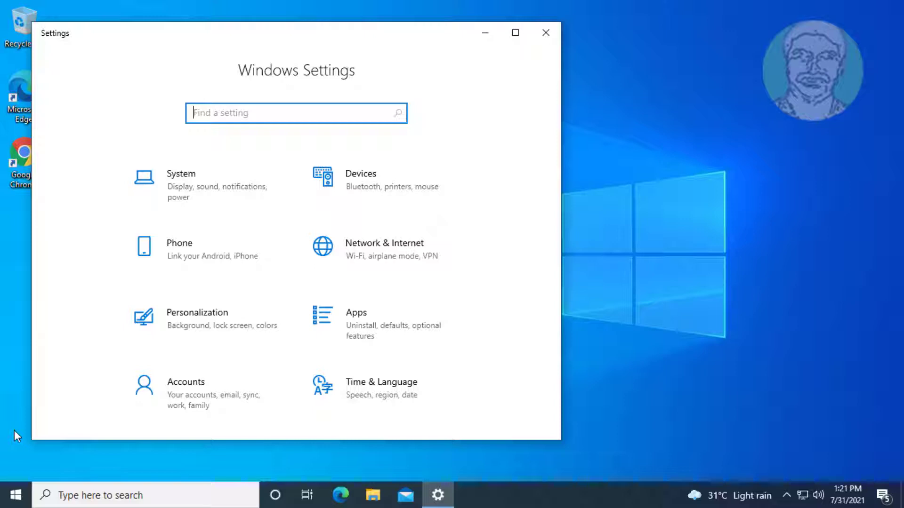
pyautogui.scroll(-4, 442, 382)
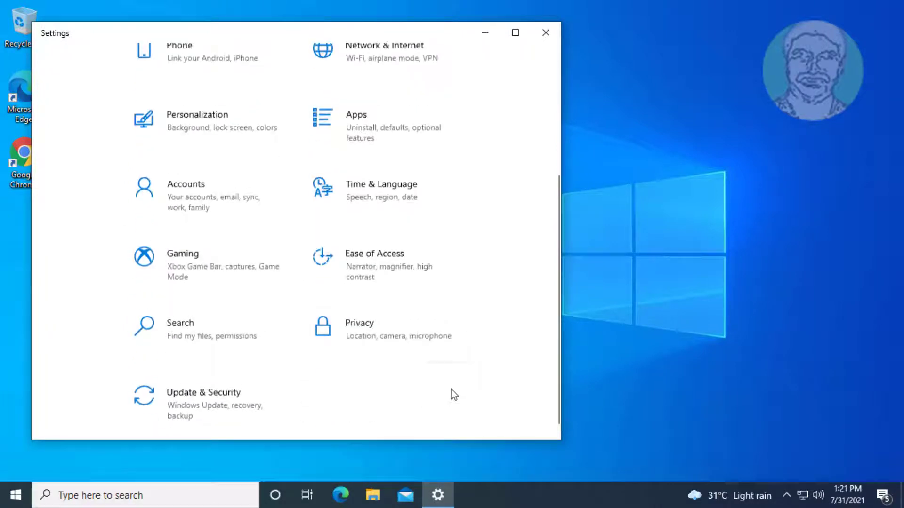
pyautogui.click(163, 410)
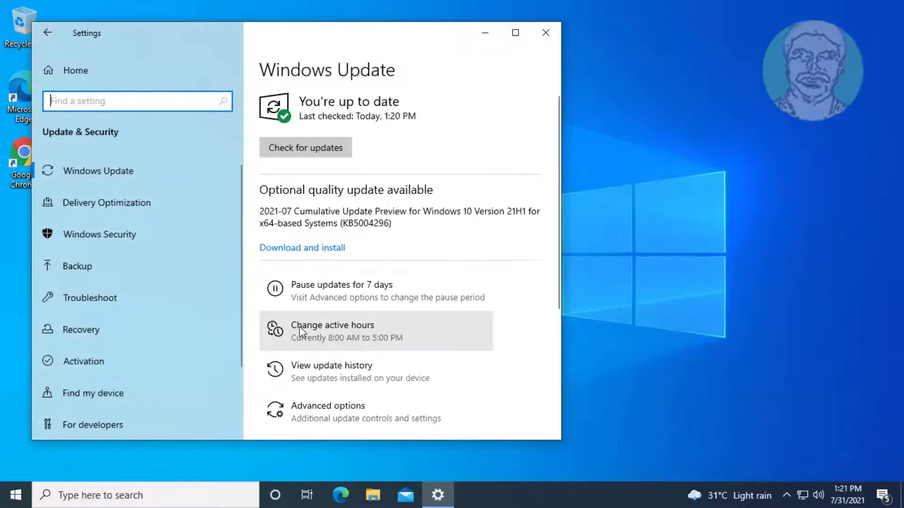
pyautogui.click(101, 303)
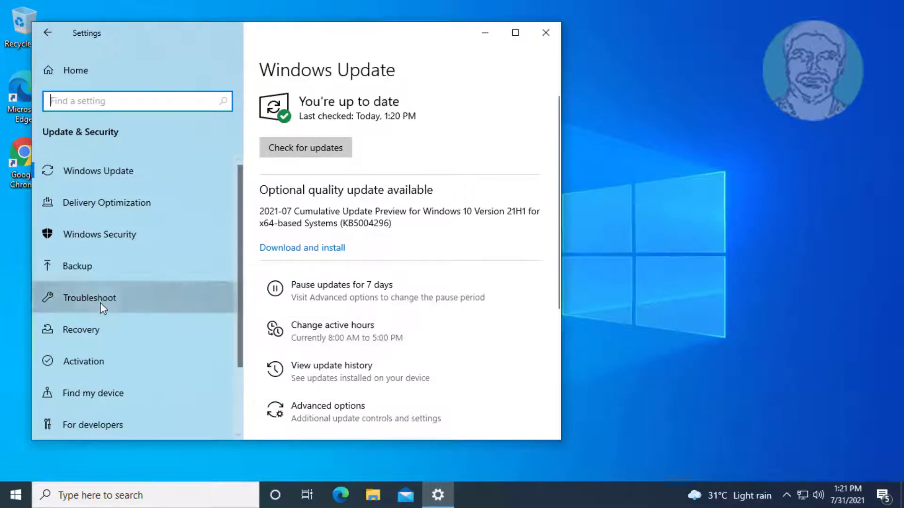
pyautogui.click(323, 372)
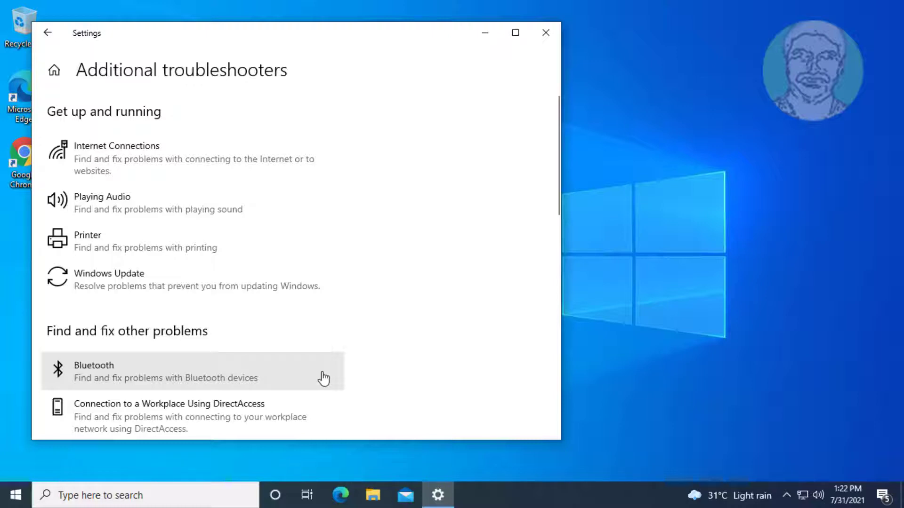
# Run the Windows Store Apps troubleshooter from the additional troubleshooters.
pyautogui.scroll(-10, 389, 342)
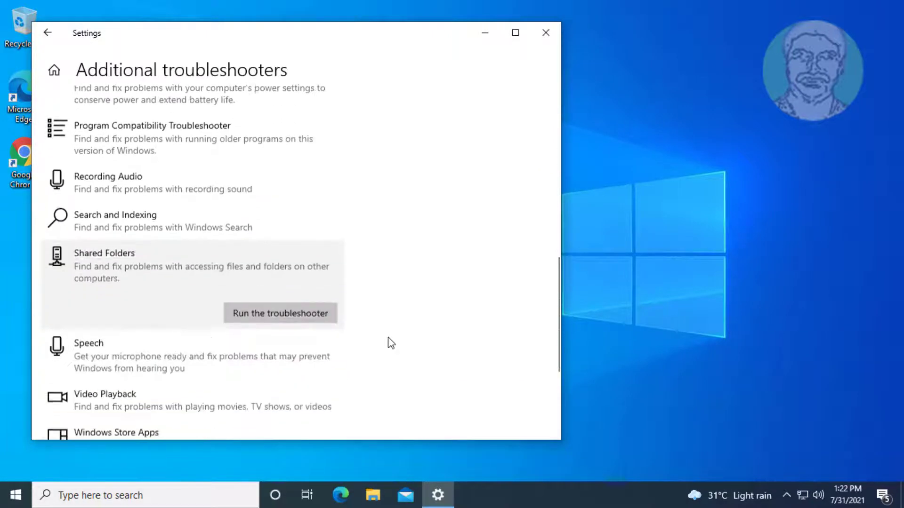
pyautogui.scroll(-3, 391, 343)
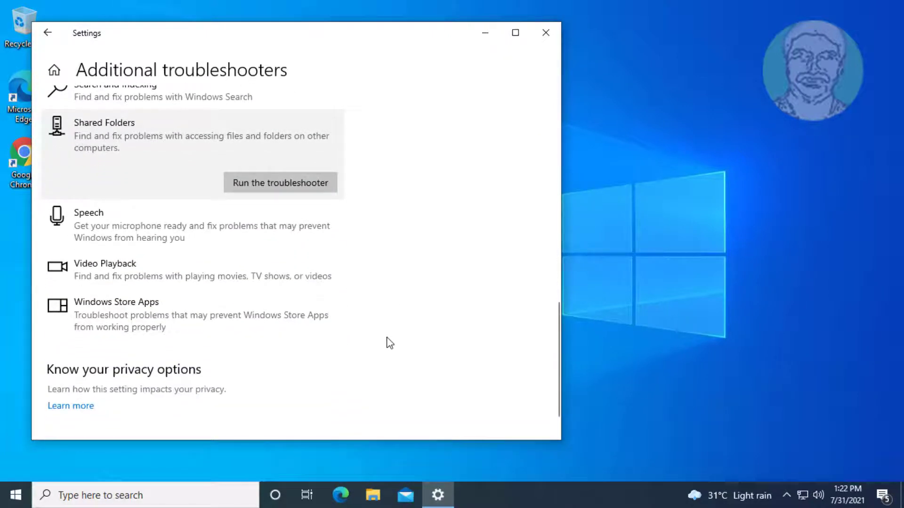
pyautogui.click(179, 319)
pyautogui.click(307, 325)
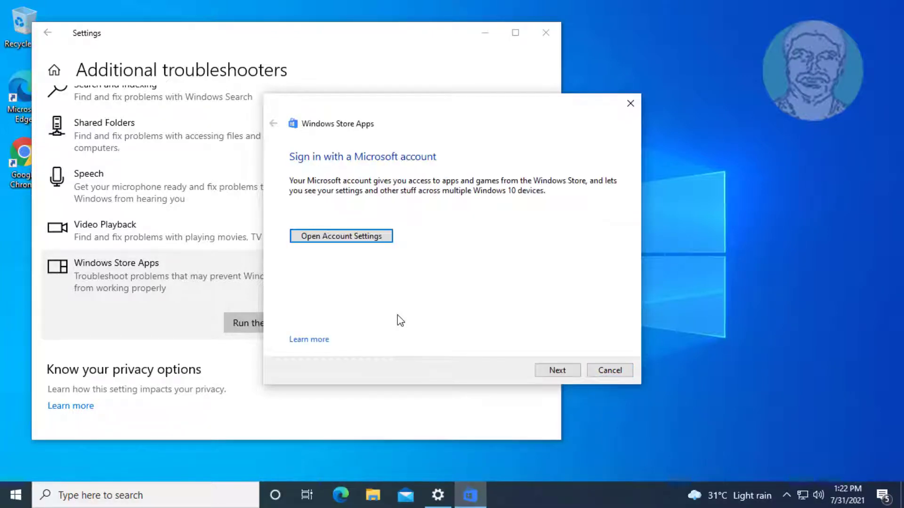
# Open the account settings from the troubleshooter and add an Outlook.com account for email, calendar and contacts.
pyautogui.click(357, 241)
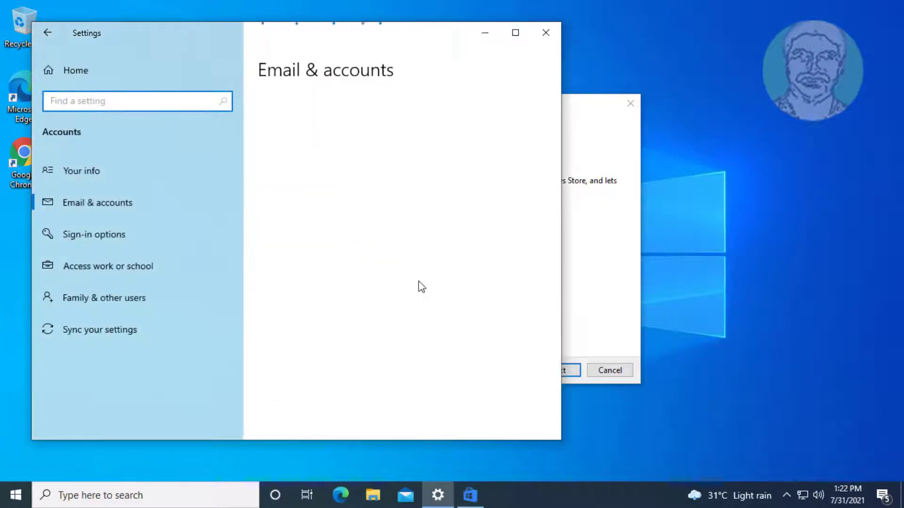
pyautogui.click(283, 140)
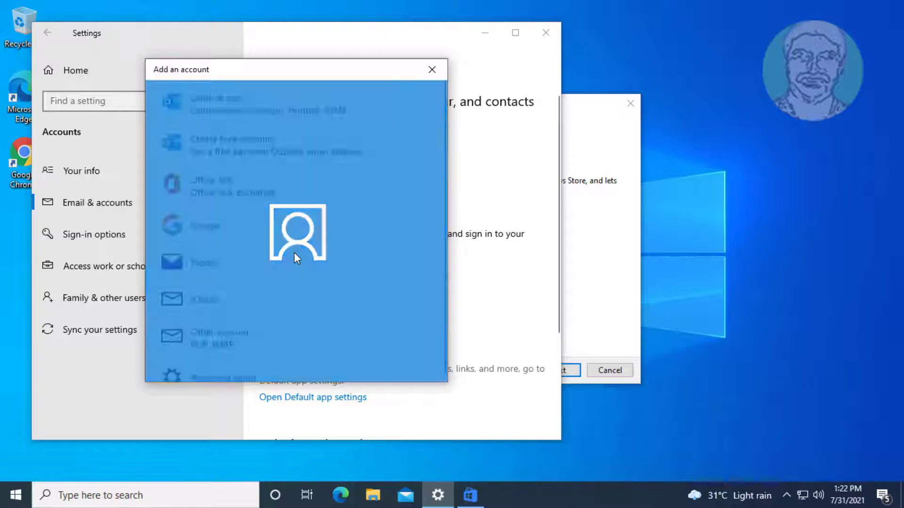
pyautogui.click(270, 106)
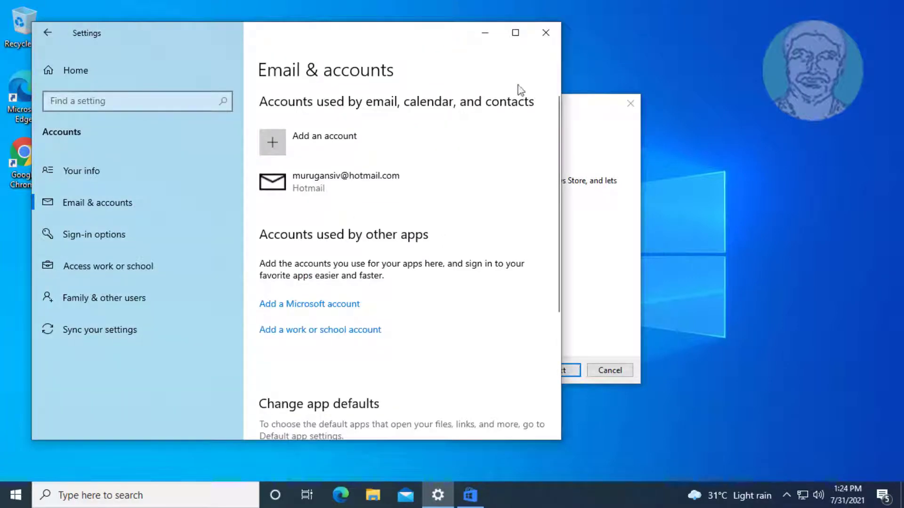
# Close the account settings, continue the Windows Store Apps troubleshooter to its end and close it.
pyautogui.click(545, 33)
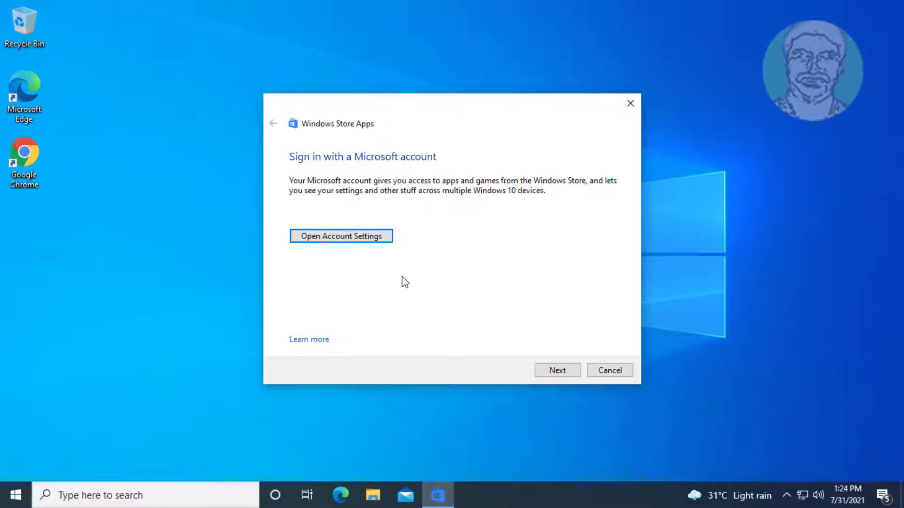
pyautogui.click(561, 371)
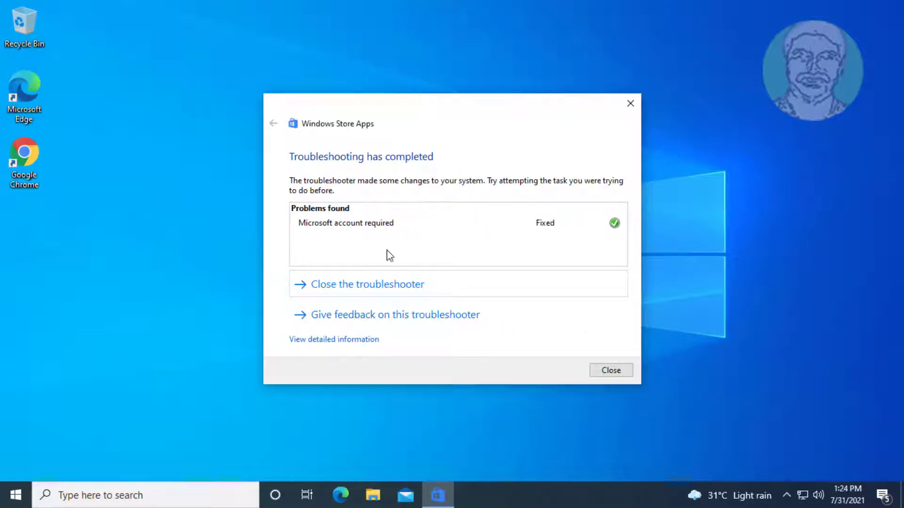
pyautogui.click(606, 371)
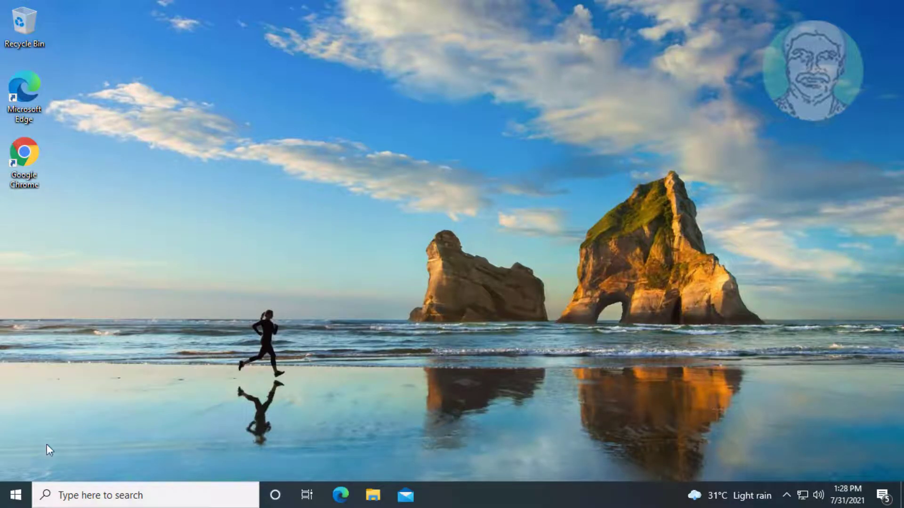
# Open the Apps & features page in Windows Settings.
pyautogui.click(16, 495)
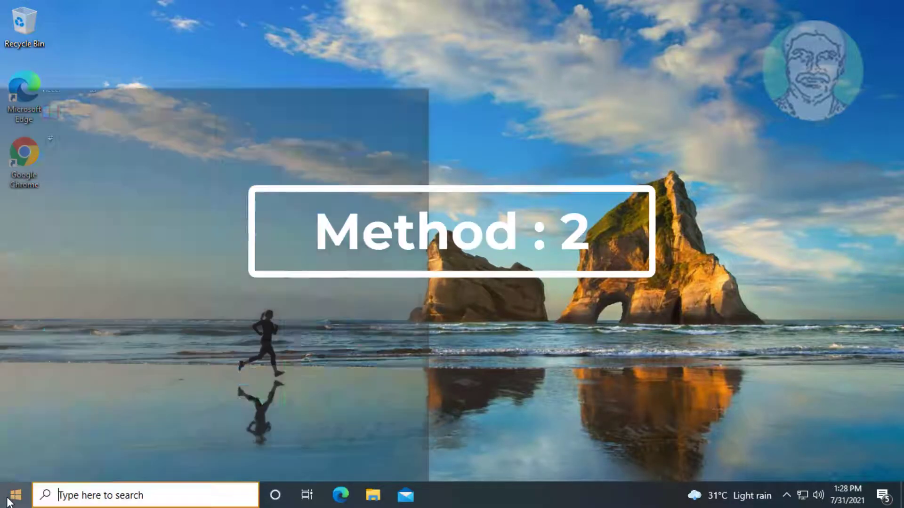
pyautogui.click(15, 434)
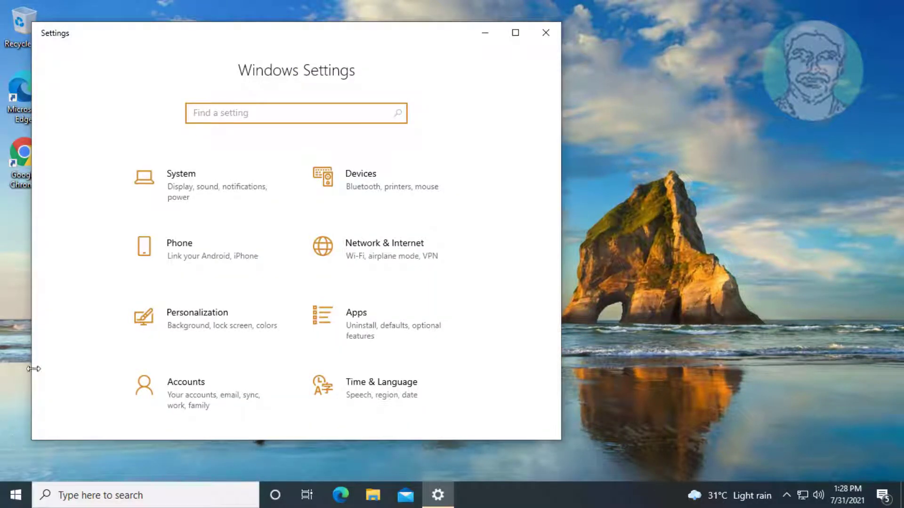
pyautogui.click(417, 331)
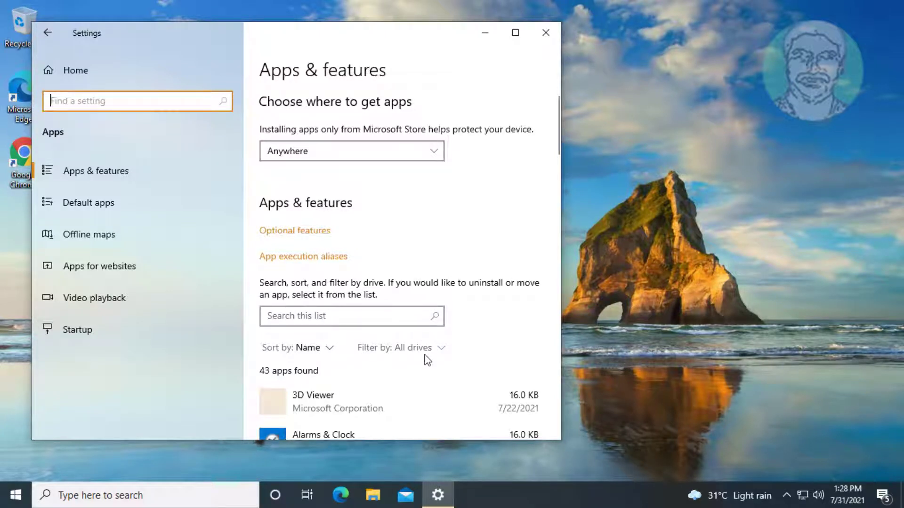
pyautogui.click(110, 177)
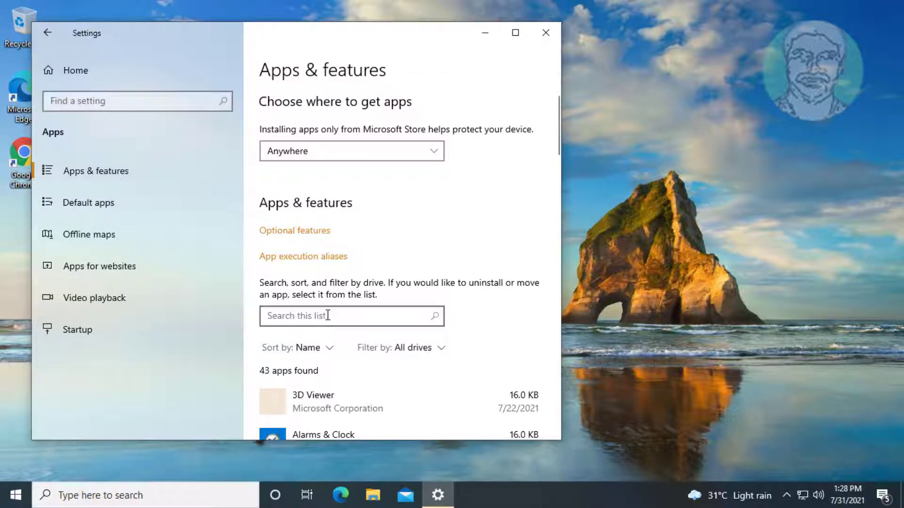
# Search the installed apps for "store" and open the advanced options of Microsoft Store.
pyautogui.click(328, 315)
pyautogui.write('st')
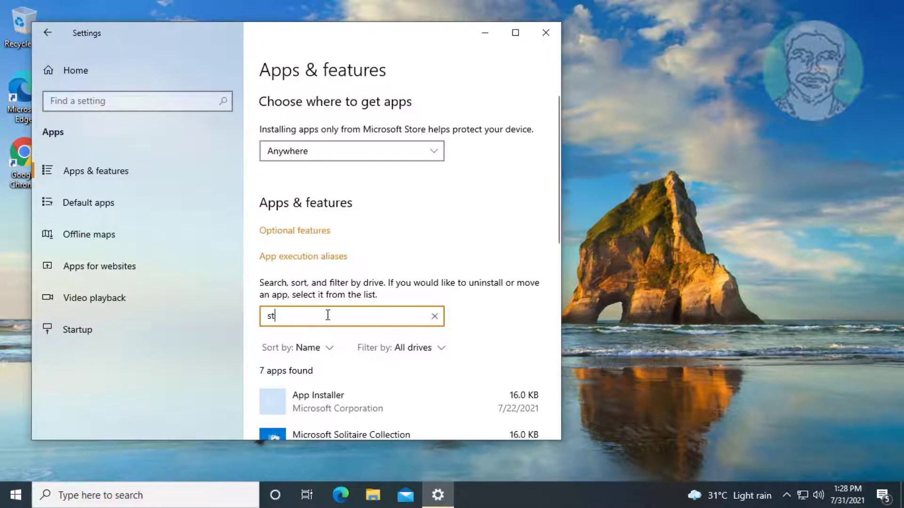
pyautogui.write('ore')
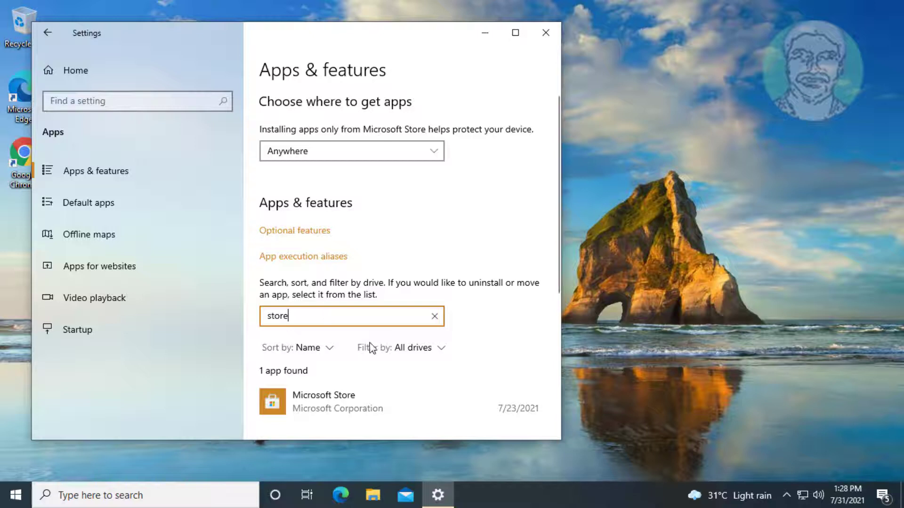
pyautogui.scroll(-3, 372, 349)
pyautogui.click(339, 285)
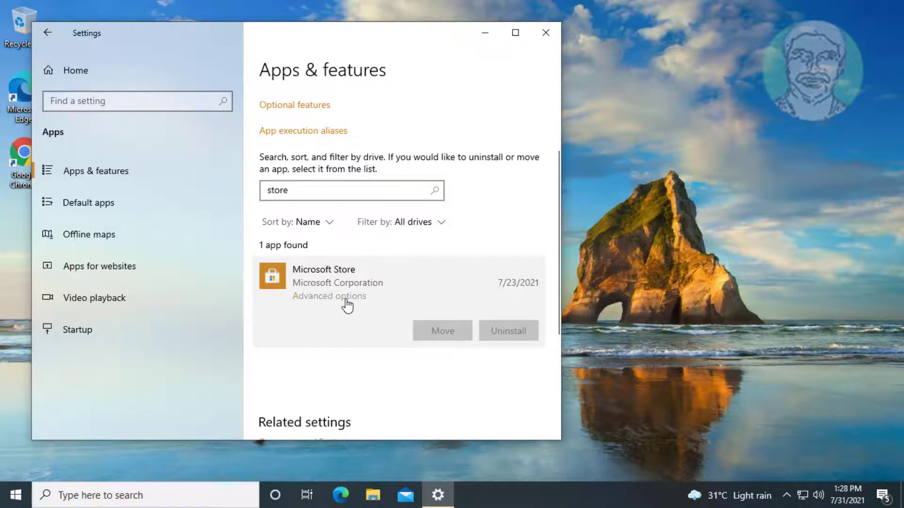
pyautogui.click(347, 303)
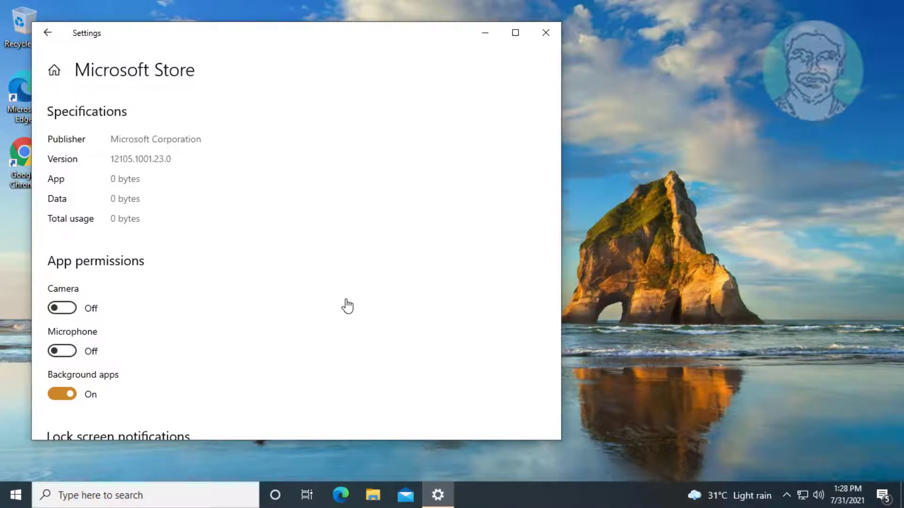
# Reset the Microsoft Store app, confirming the deletion of its data, and close Settings.
pyautogui.scroll(-10, 347, 306)
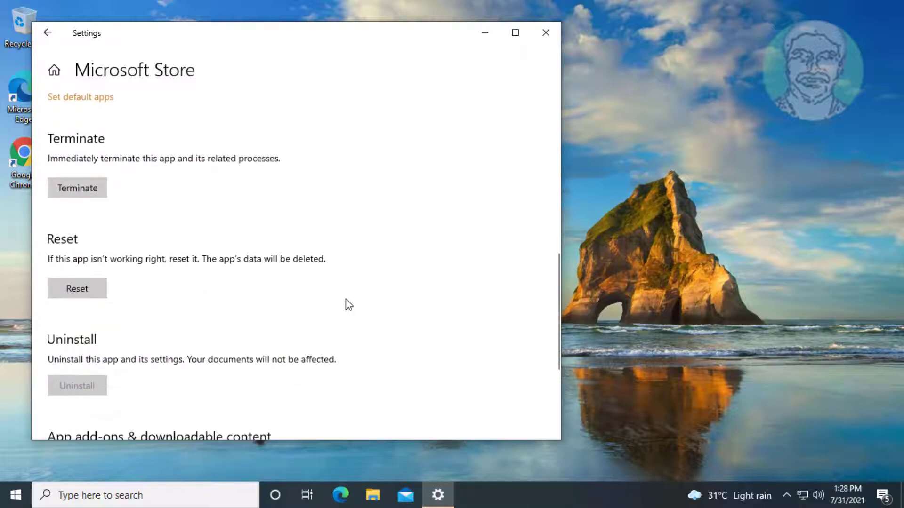
pyautogui.click(70, 298)
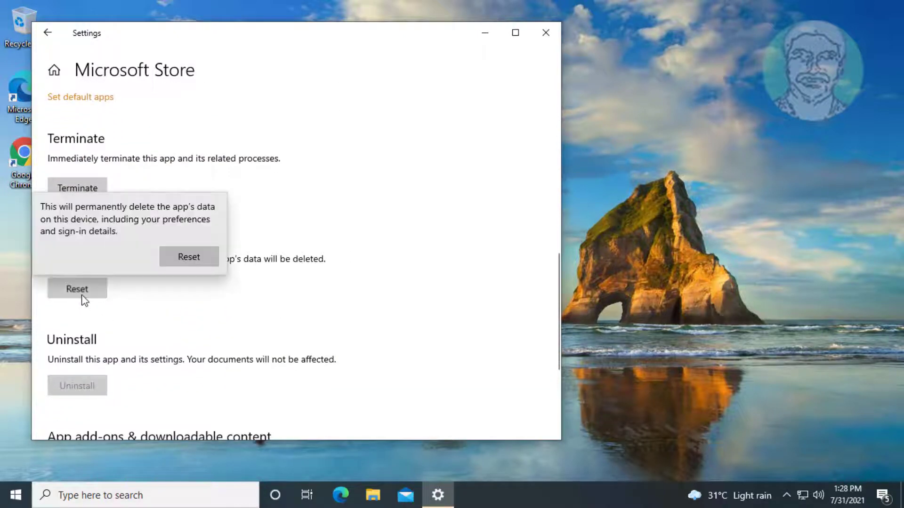
pyautogui.click(189, 257)
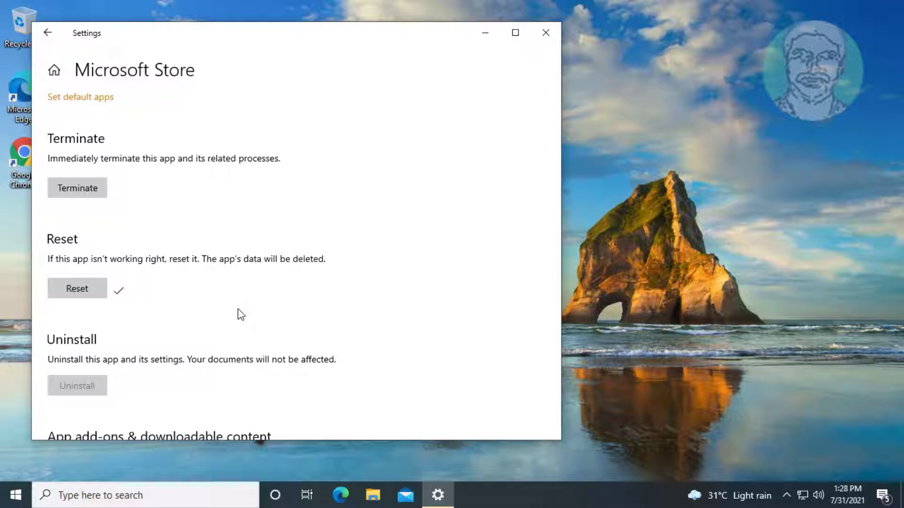
pyautogui.click(55, 34)
pyautogui.click(56, 34)
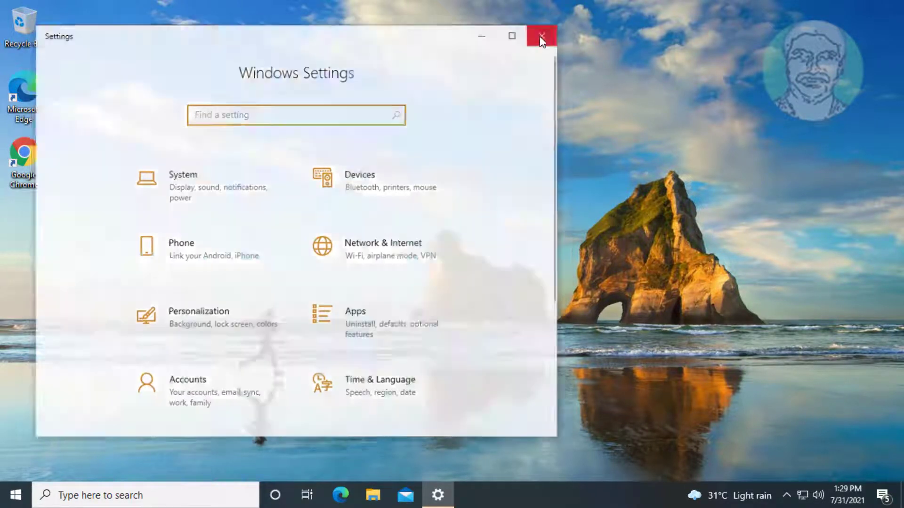
pyautogui.click(540, 38)
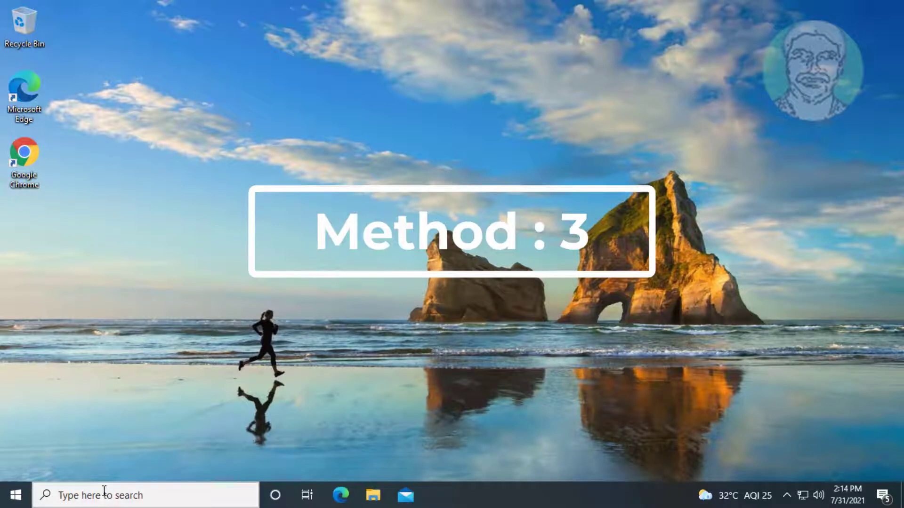
# Search Windows for "powershell" and launch Windows PowerShell as administrator, allowing it to make changes to the device.
pyautogui.click(105, 495)
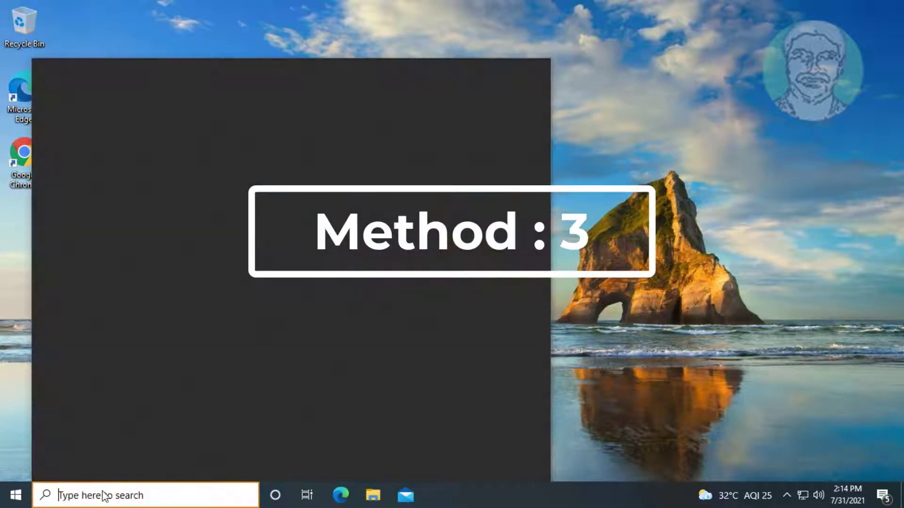
pyautogui.write('p')
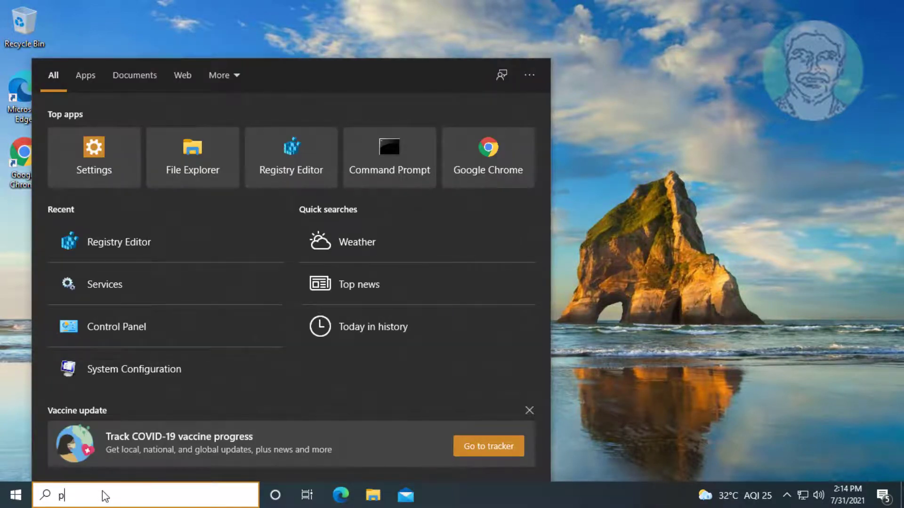
pyautogui.write('owershell')
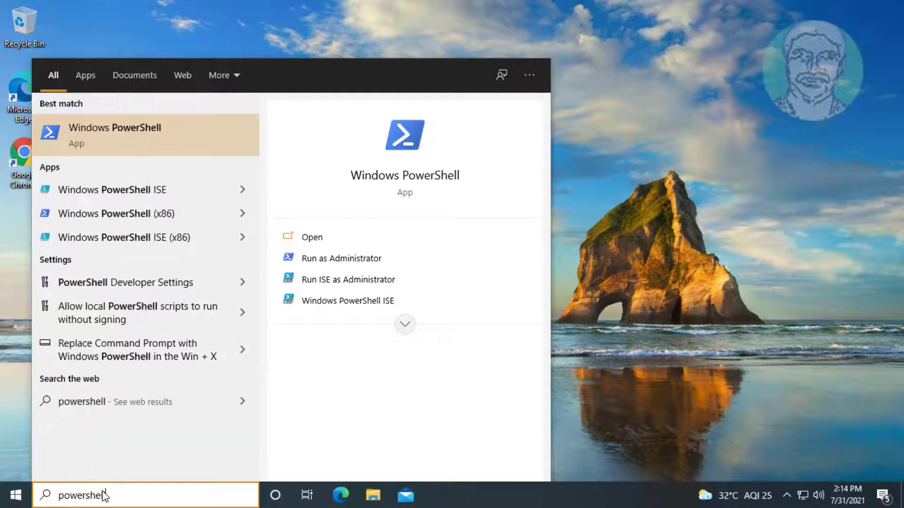
pyautogui.rightClick(139, 143)
pyautogui.click(165, 150)
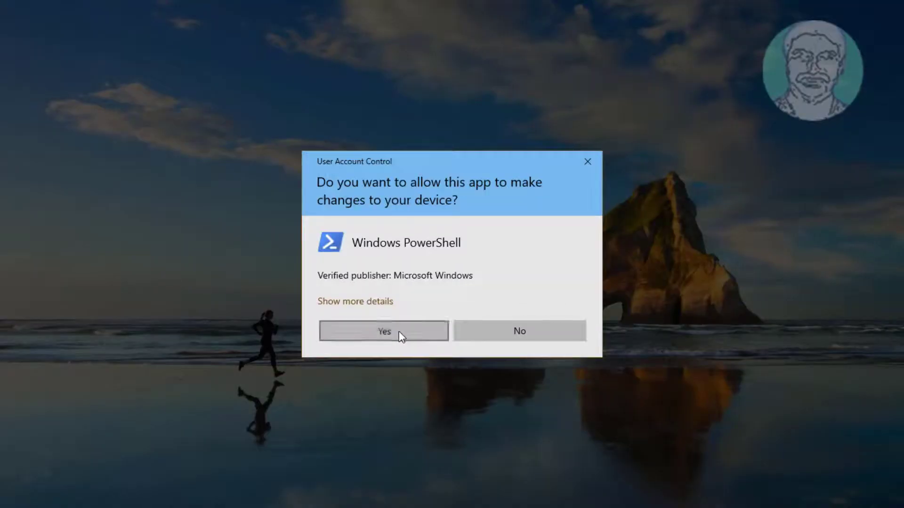
pyautogui.click(399, 331)
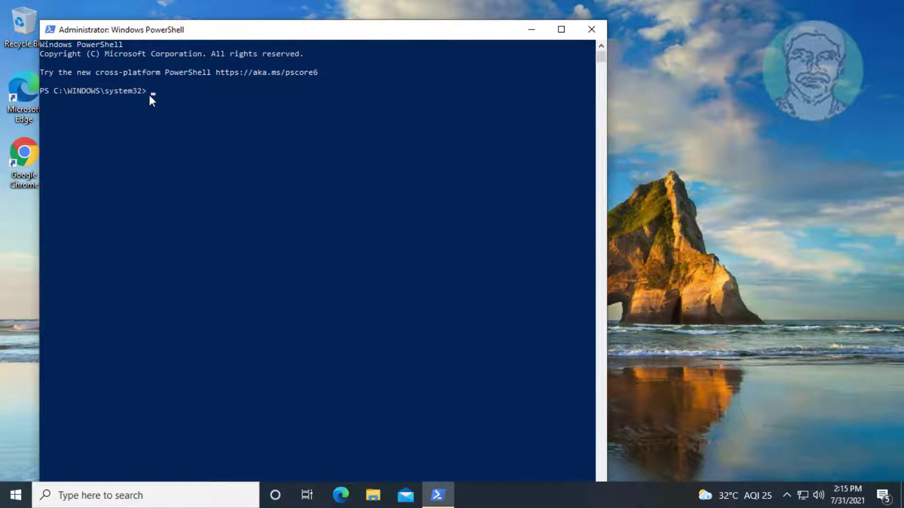
# Run "Get-AppxPackage -allusers *WindowsStore* | Remove-AppxPackage" to remove the Store package for all users, and exit PowerShell.
pyautogui.write('Get-AppxPackage -allusers *WindowsStore* | Remove-AppxPackage')
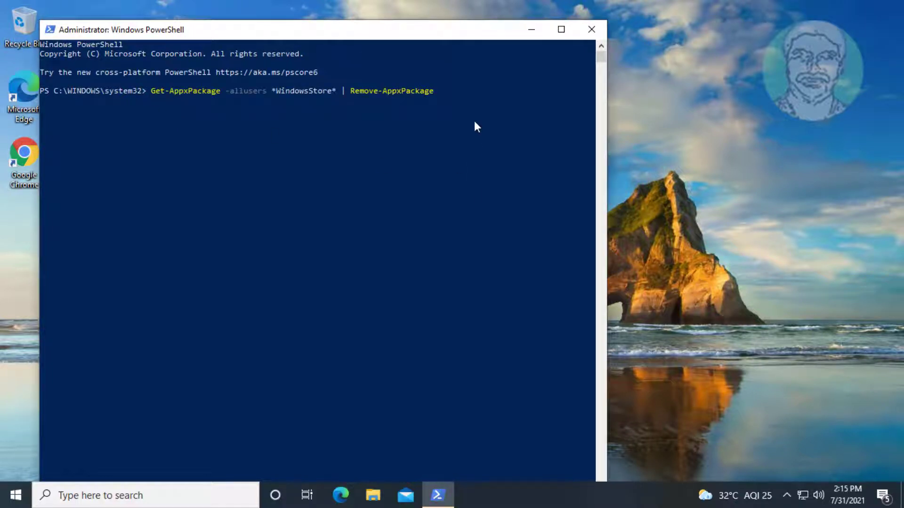
pyautogui.press('Return')
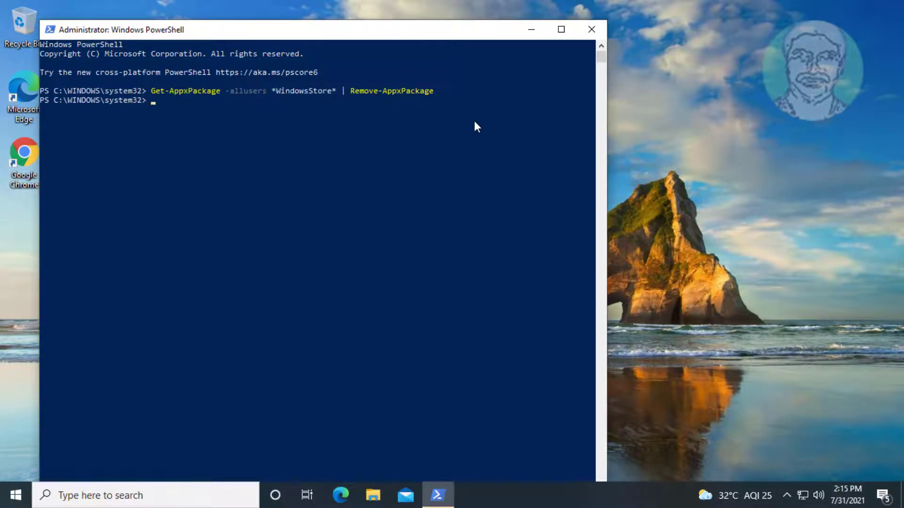
pyautogui.write('exit')
pyautogui.press('Return')
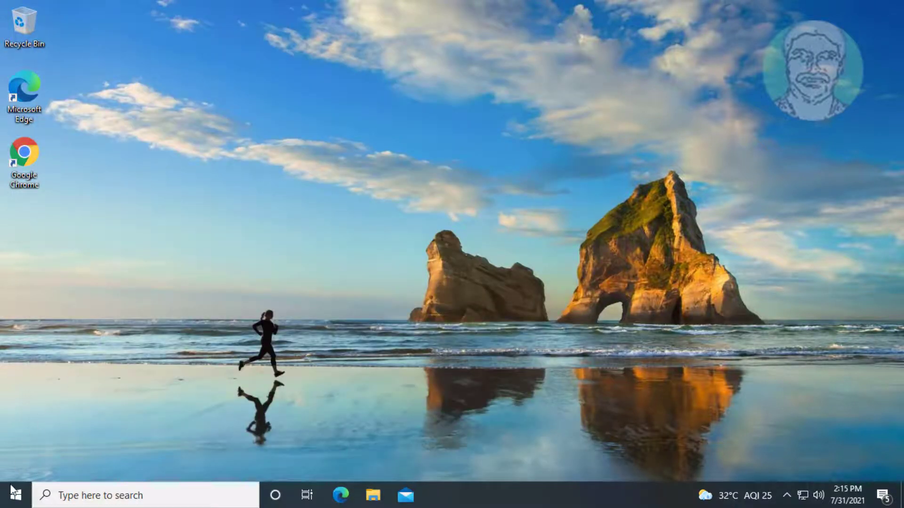
# Restart the computer.
pyautogui.click(13, 493)
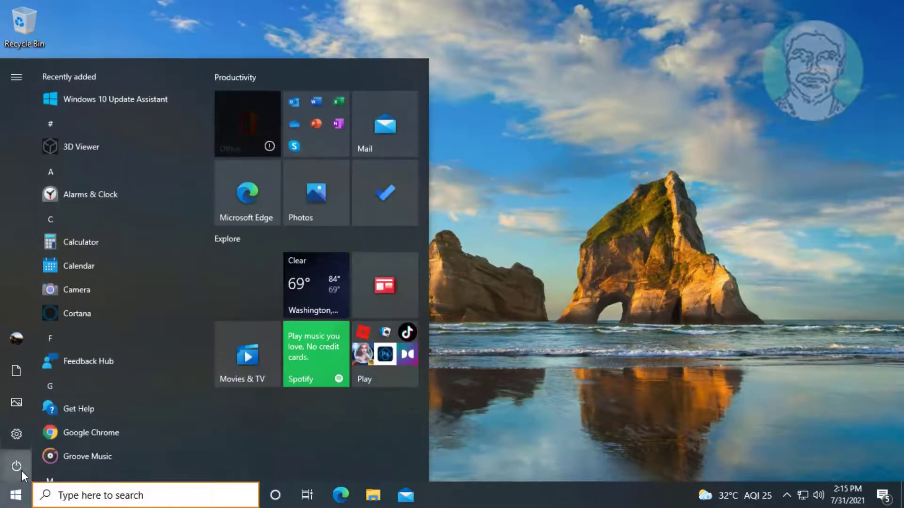
pyautogui.click(22, 471)
pyautogui.click(49, 435)
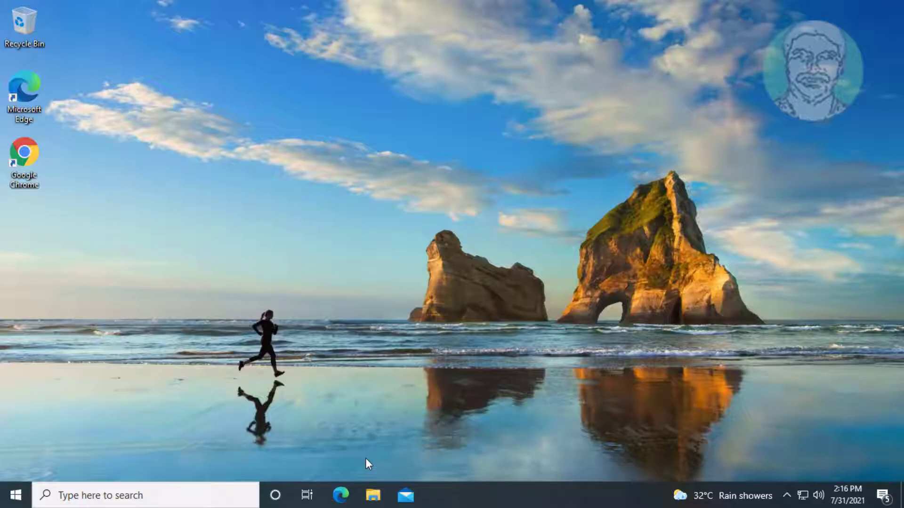
# Search Windows for "powershell" and run Windows PowerShell as administrator, allowing it to make changes to the device.
pyautogui.click(123, 502)
pyautogui.write('power')
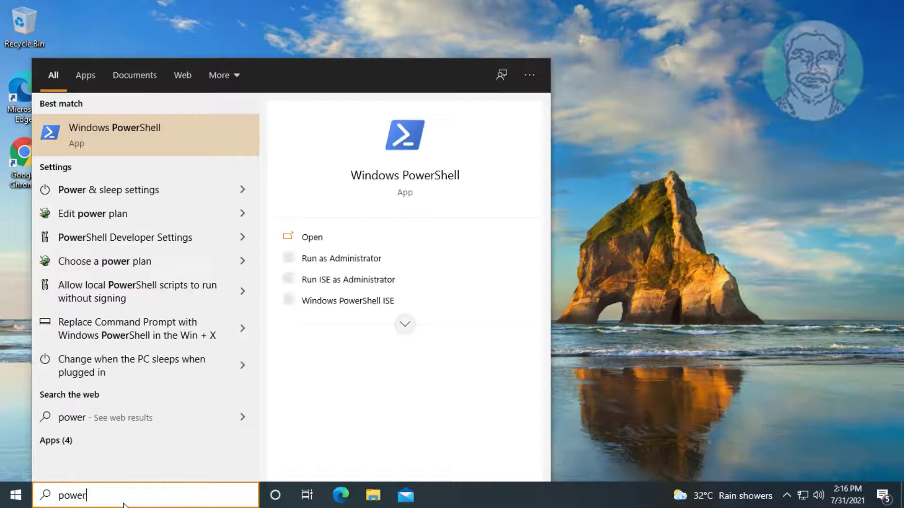
pyautogui.write('shell')
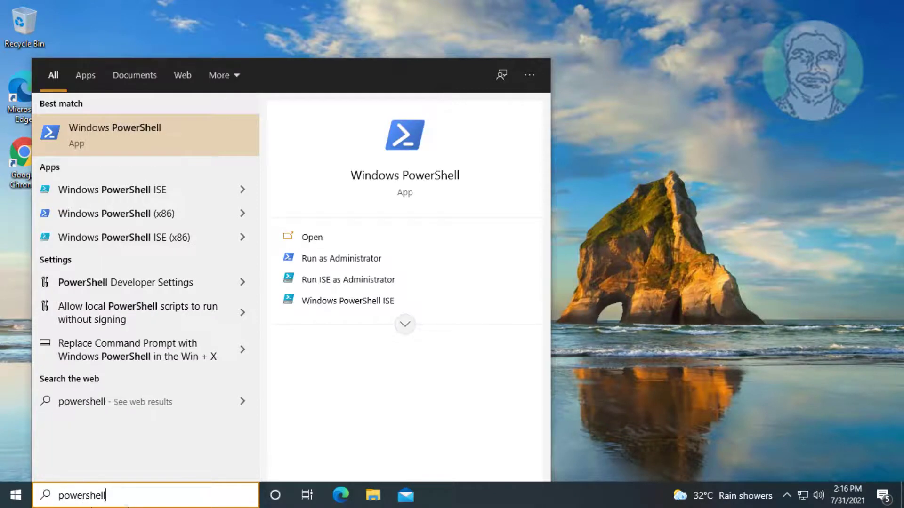
pyautogui.rightClick(121, 137)
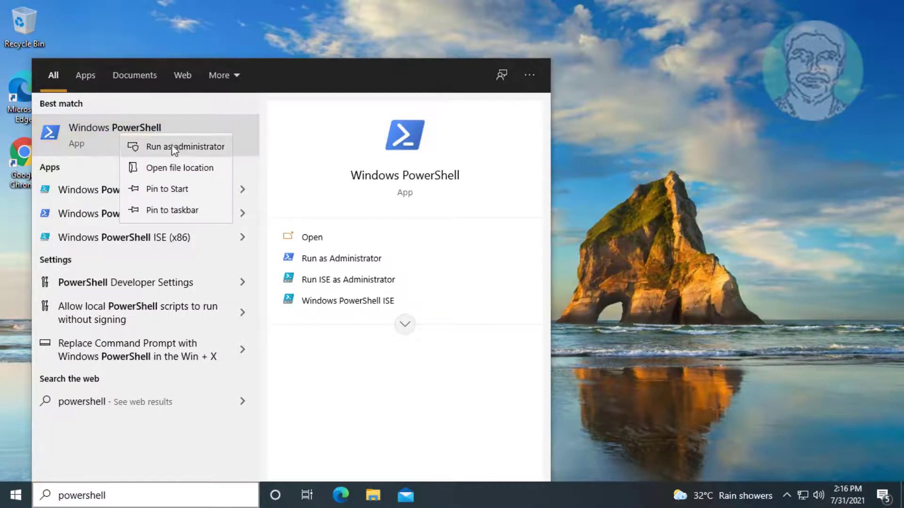
pyautogui.click(184, 148)
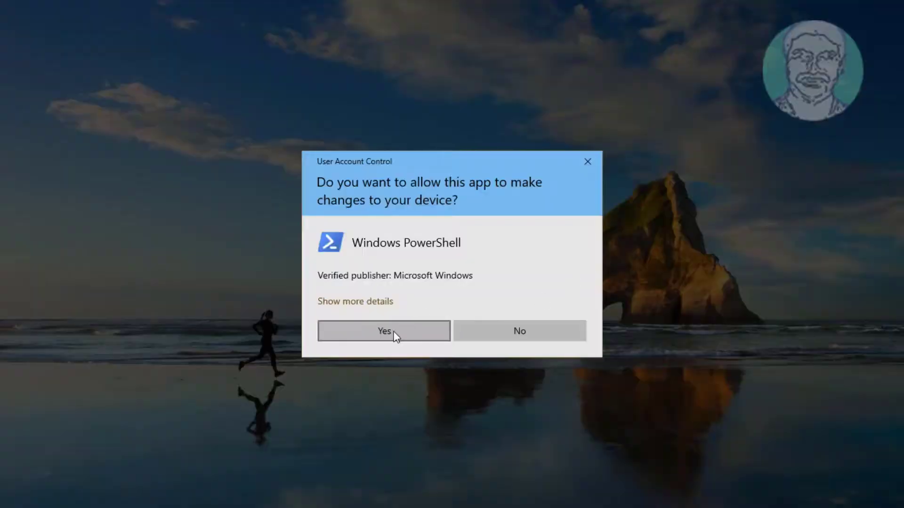
pyautogui.click(395, 335)
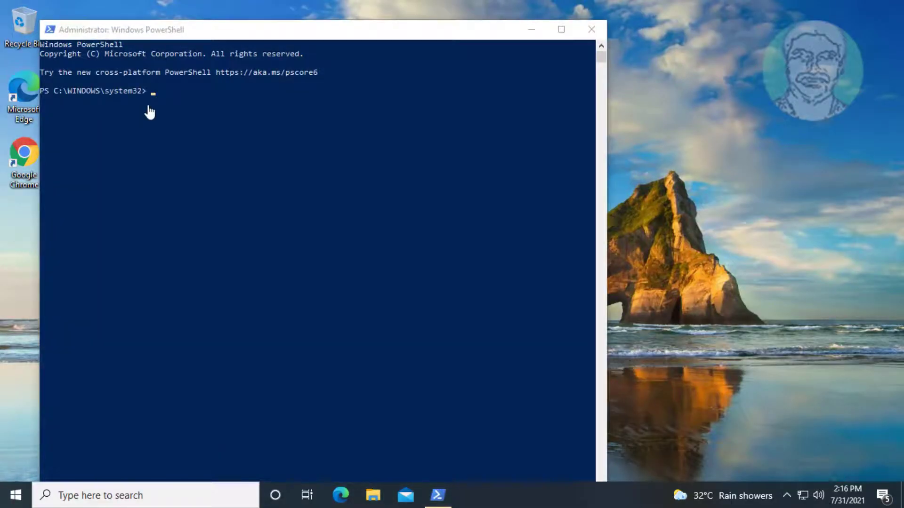
# Re-register the Store with "Get-AppxPackage -allusers *WindowsStore* | Foreach {Add-AppxPackage -DisableDevelopmentMode -Register "$($_.InstallLocation)\AppXManifest.xml"}", and exit PowerShell.
pyautogui.click(149, 92)
pyautogui.write('Get-AppxPackage -allusers *WindowsStore* | Foreach {Add-AppxPackage -DisableDevelopmentMode -Register "$($_.InstallLocation)\\AppXManifest.xml"}')
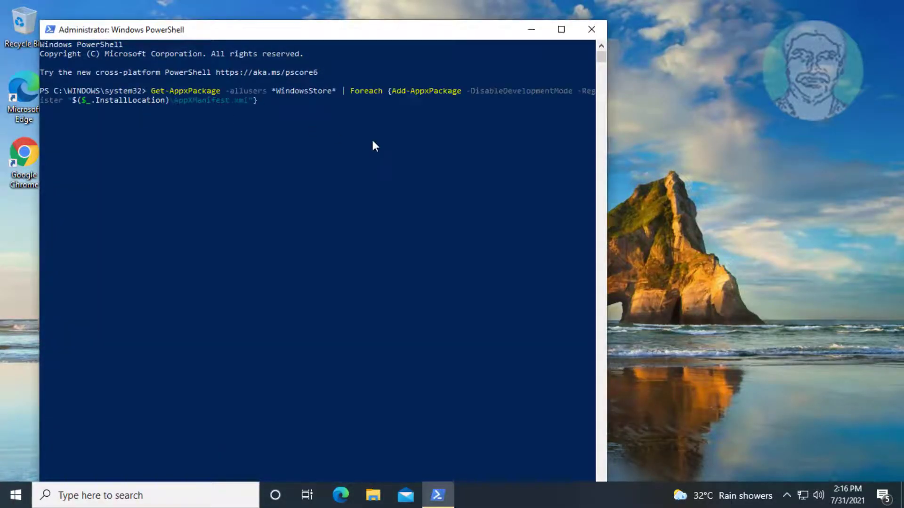
pyautogui.press('Return')
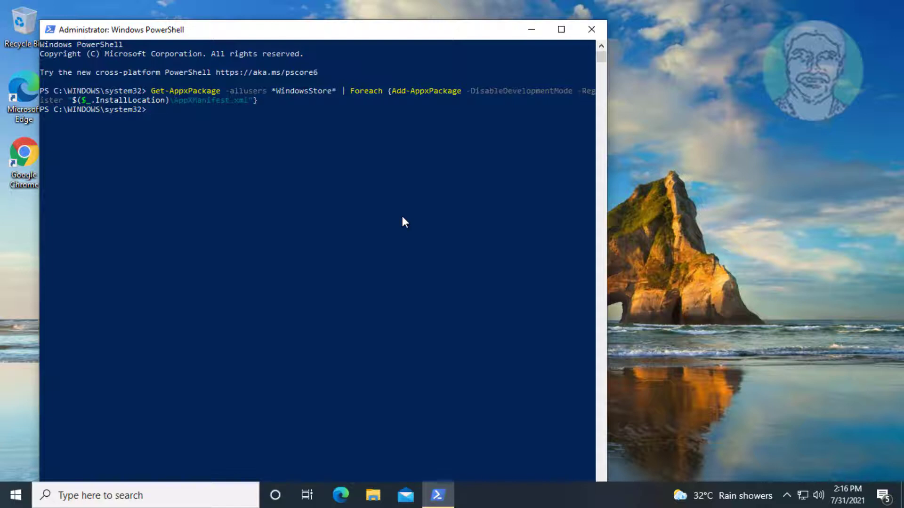
pyautogui.write('exit')
pyautogui.press('Return')
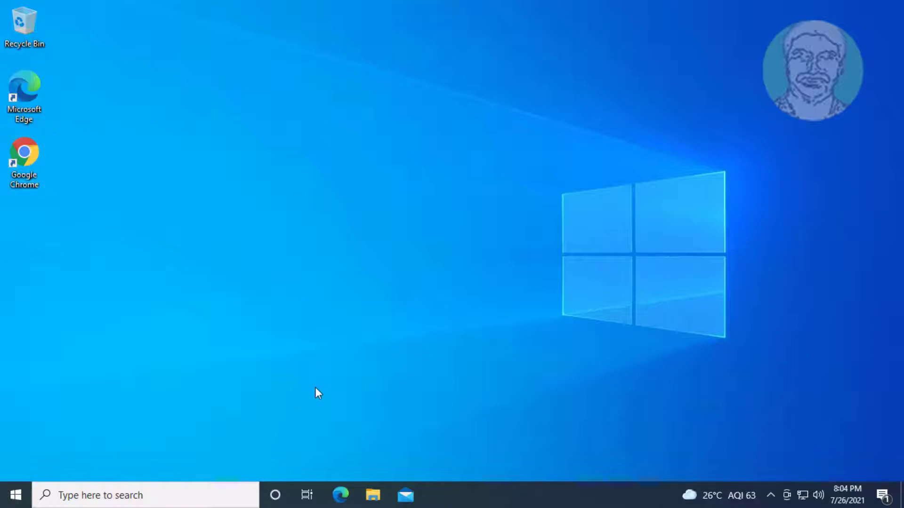
# Open Google Chrome in a maximized window and search the web for "media creation tool".
pyautogui.doubleClick(32, 151)
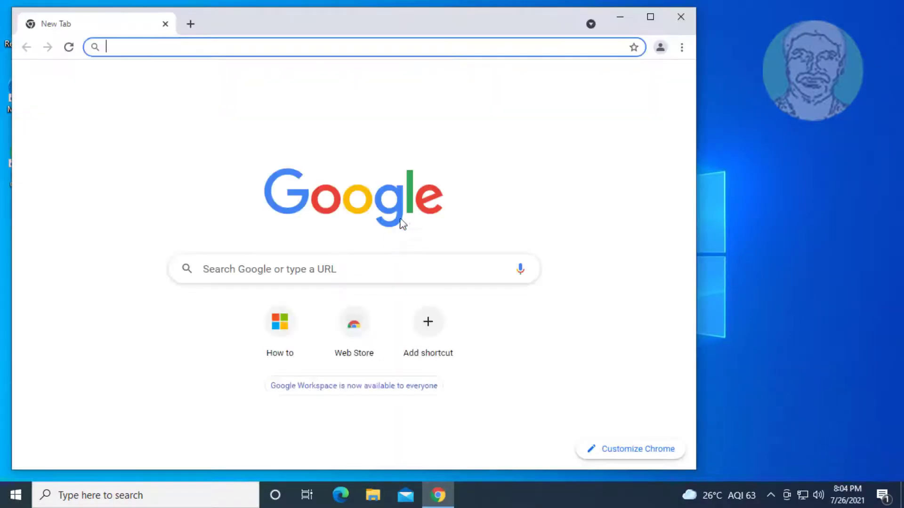
pyautogui.click(649, 18)
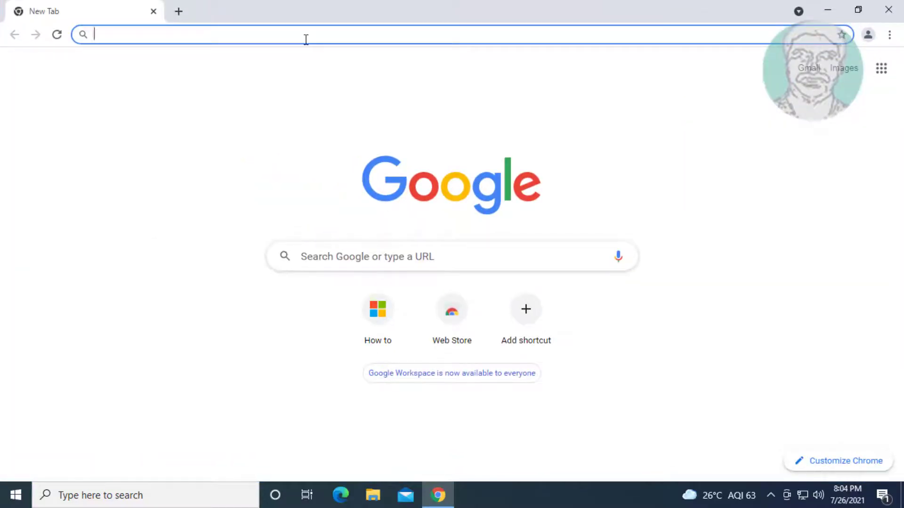
pyautogui.write('media c')
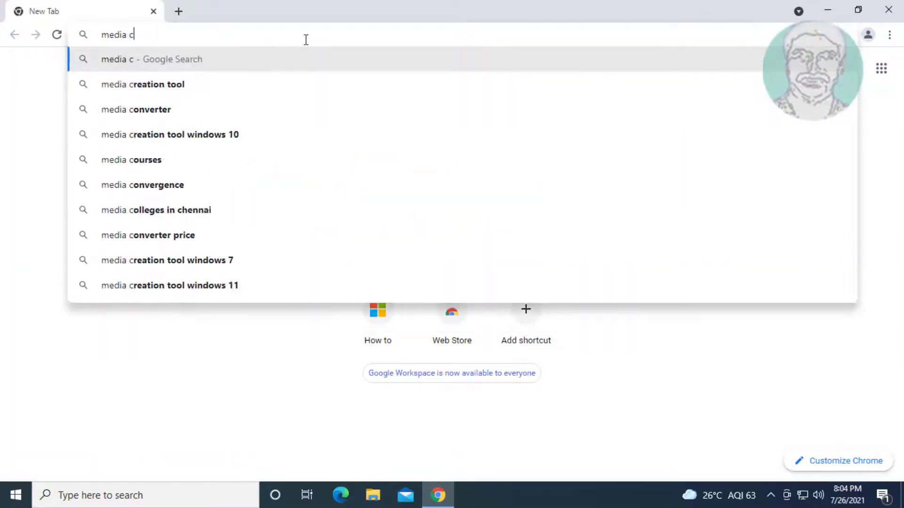
pyautogui.write('reation tool')
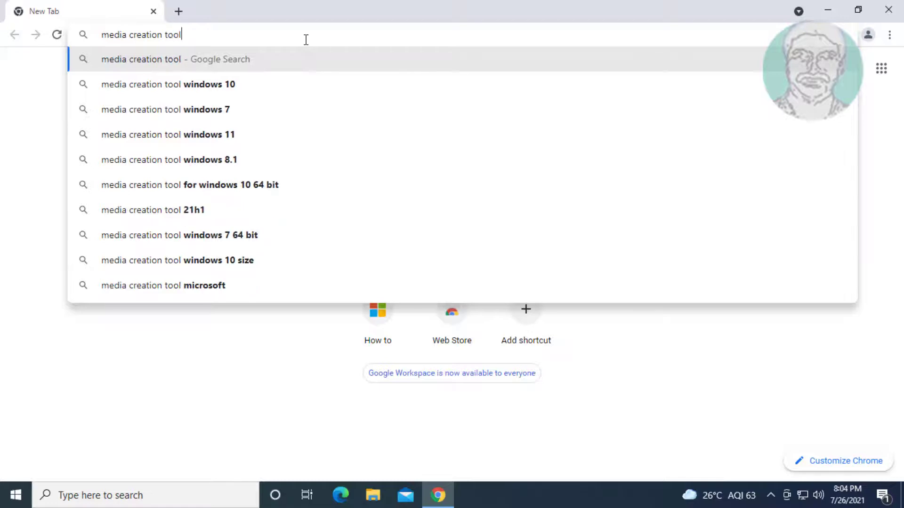
pyautogui.press('Return')
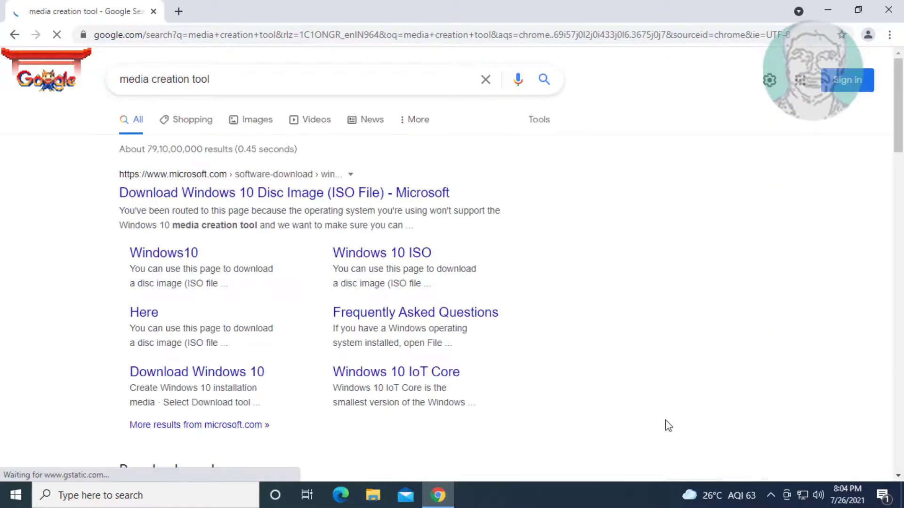
# Open Microsoft's Windows 10 download page and download the media creation tool for creating Windows 10 installation media.
pyautogui.click(317, 199)
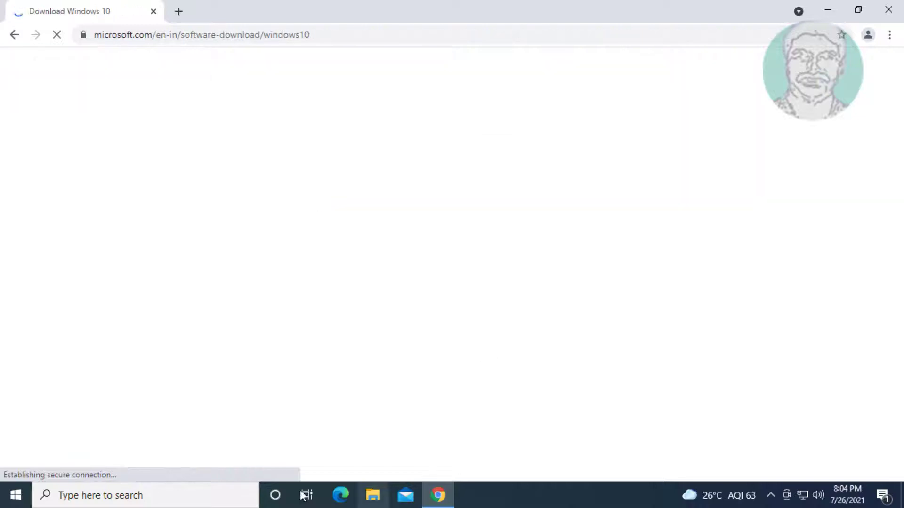
pyautogui.scroll(-6, 295, 365)
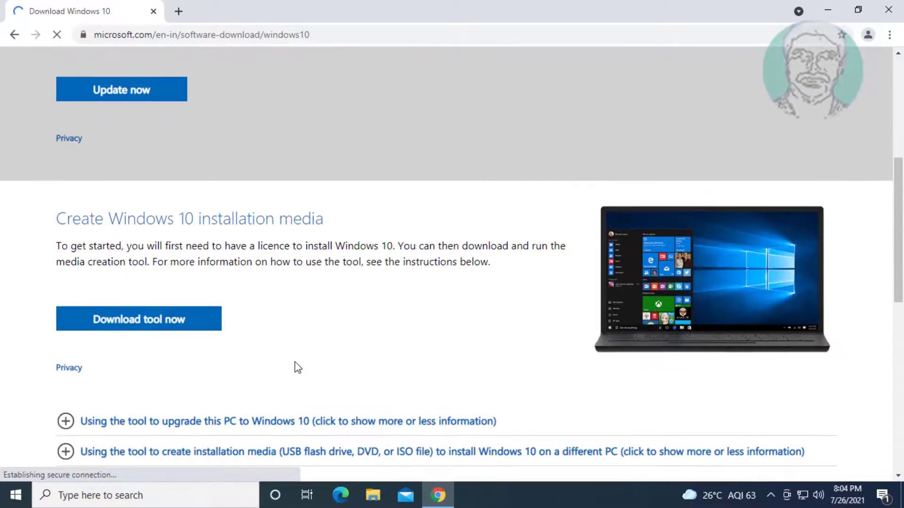
pyautogui.click(176, 283)
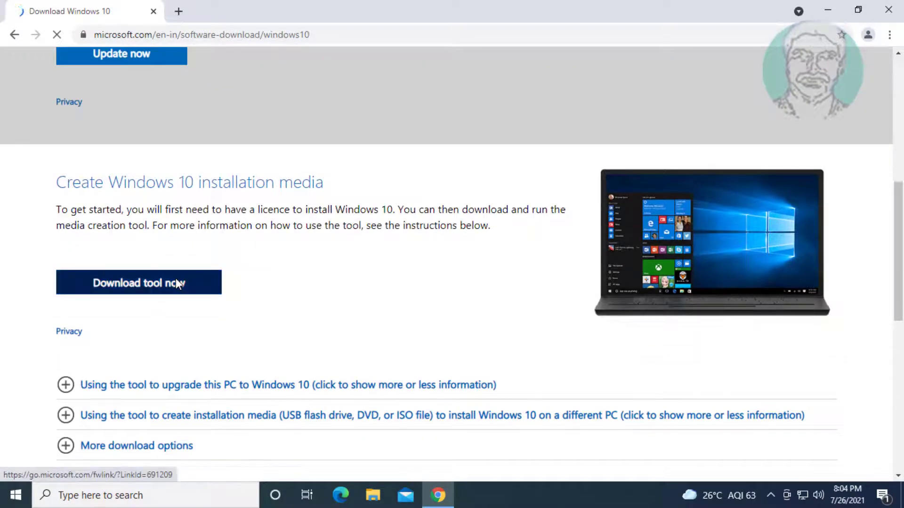
pyautogui.click(177, 283)
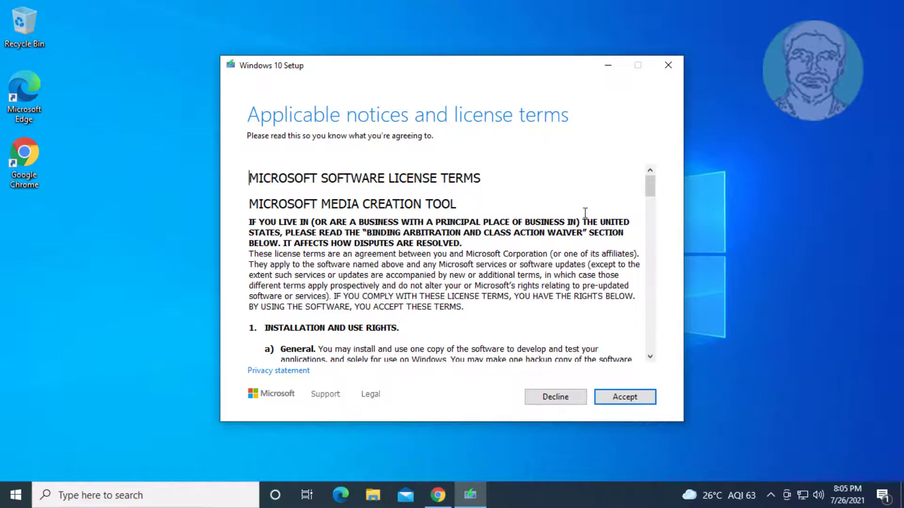
# Accept the license terms in Windows 10 Setup, choose to upgrade this PC now, and install Windows 10 Pro keeping personal files and apps.
pyautogui.click(640, 399)
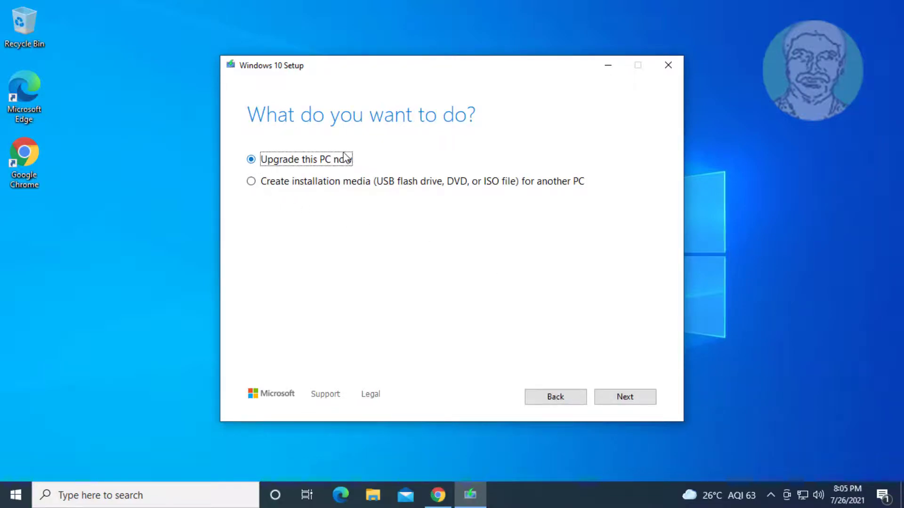
pyautogui.click(616, 404)
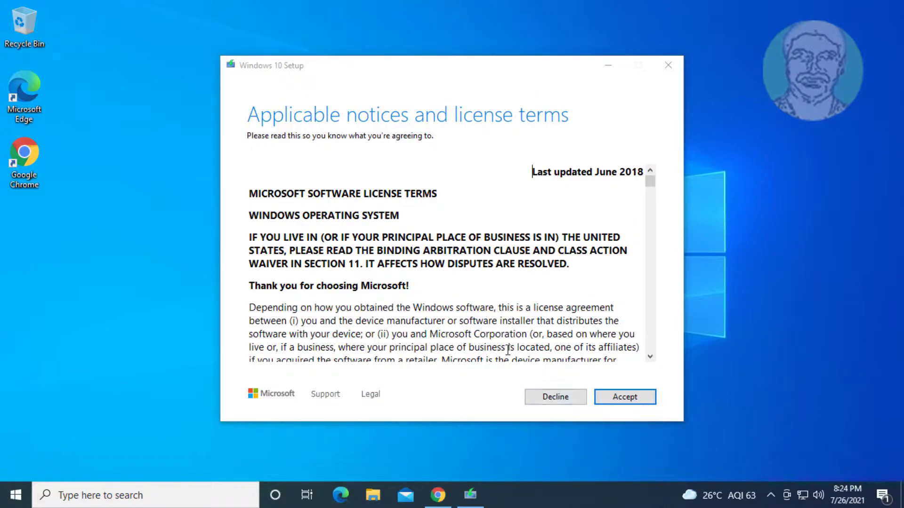
pyautogui.click(638, 398)
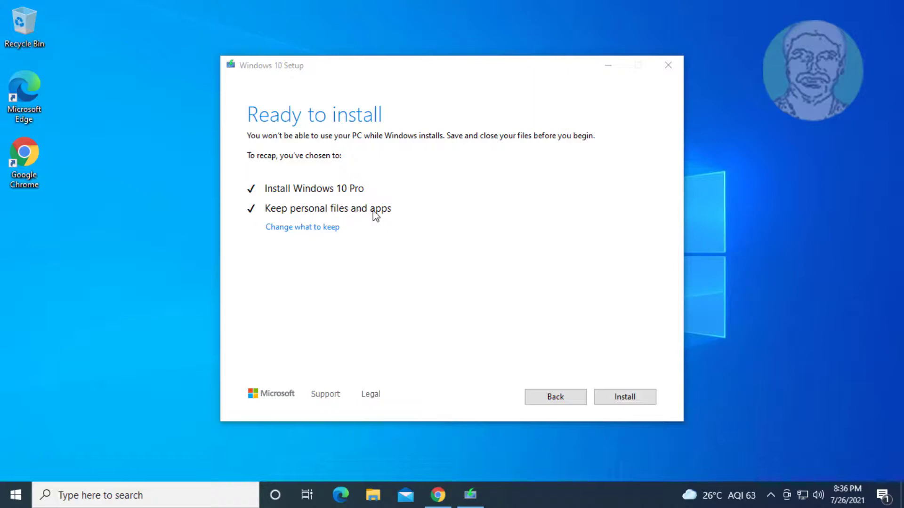
pyautogui.click(624, 397)
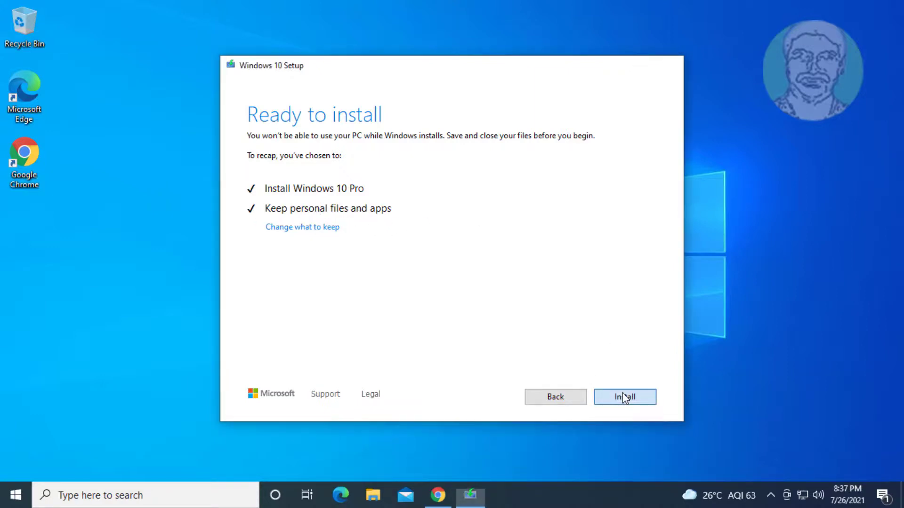